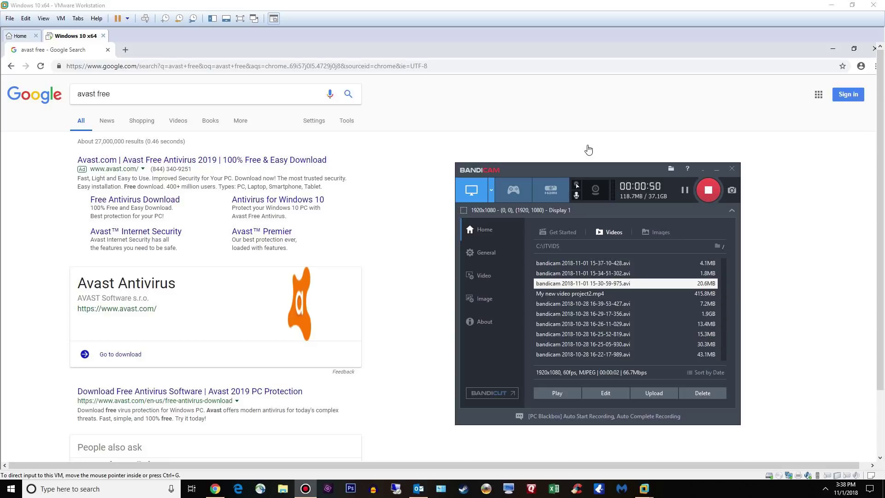
Step: Minimize the Bandicam window to reveal the 'avast free' Google results
left_click(706, 172)
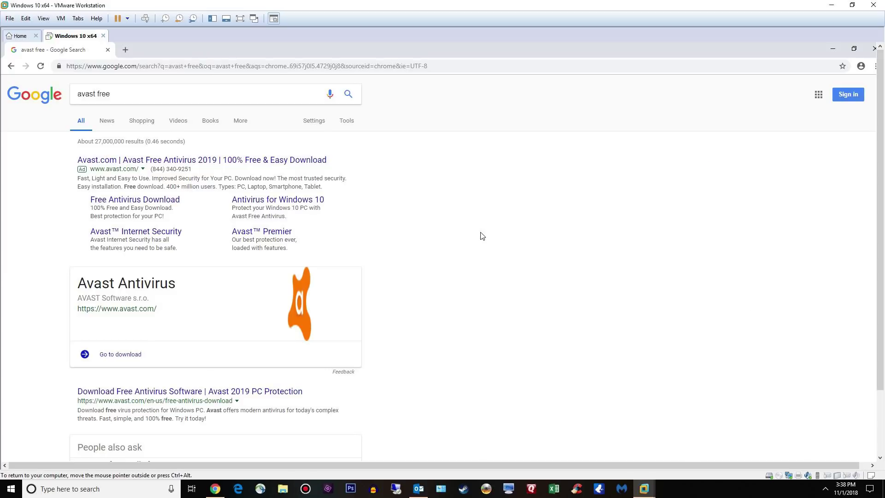
Step: Download the Avast Free Antivirus installer from avast.com and switch the VM to full screen
scroll(482, 236, "down", 1)
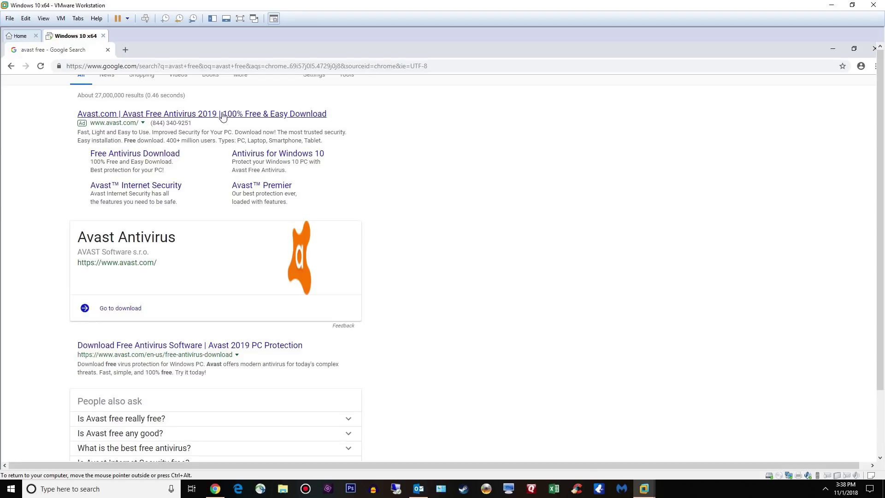
left_click(118, 157)
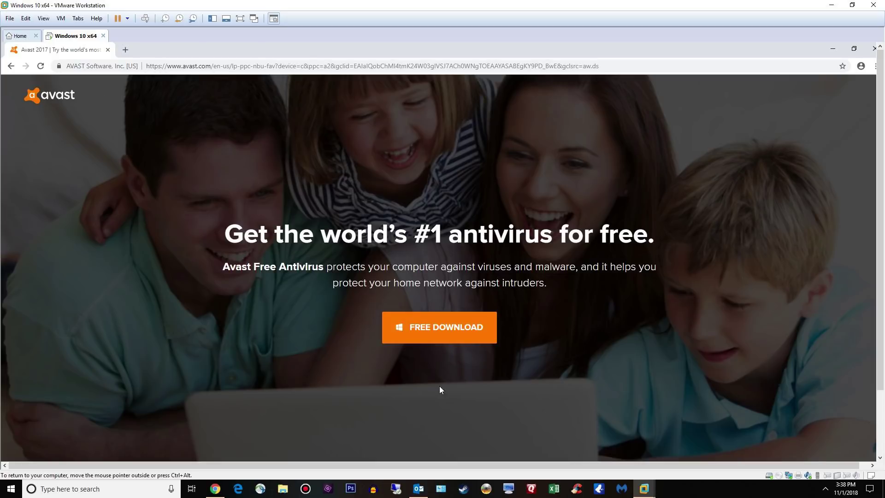
left_click(448, 341)
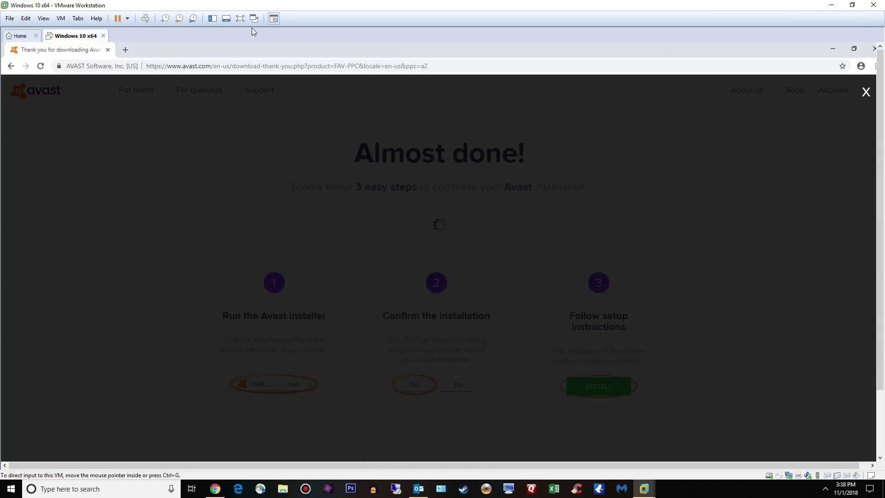
left_click(240, 19)
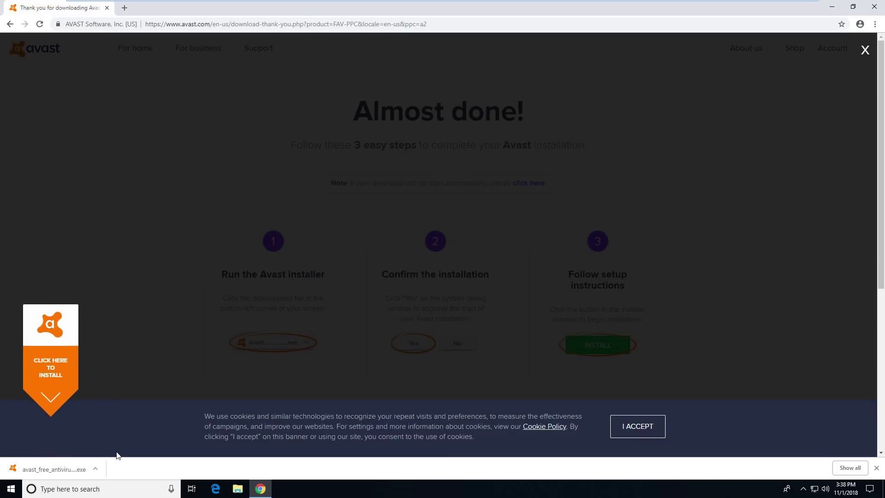
Step: Run the downloaded Avast installer with admin approval, accept the cookie notice, and minimize Chrome
left_click(42, 470)
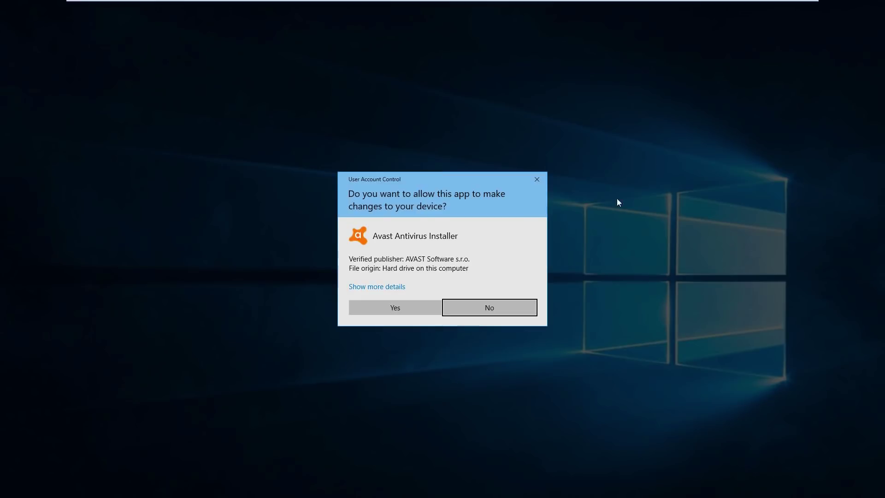
left_click(366, 305)
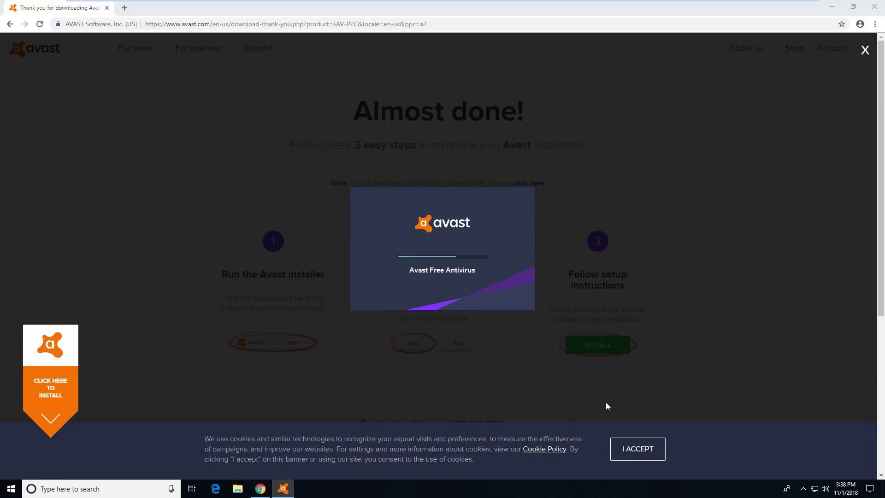
left_click(636, 449)
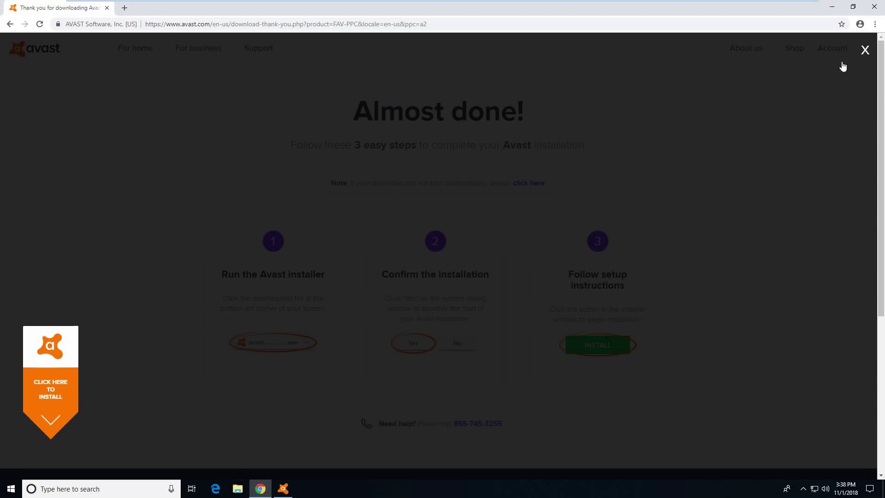
left_click(831, 7)
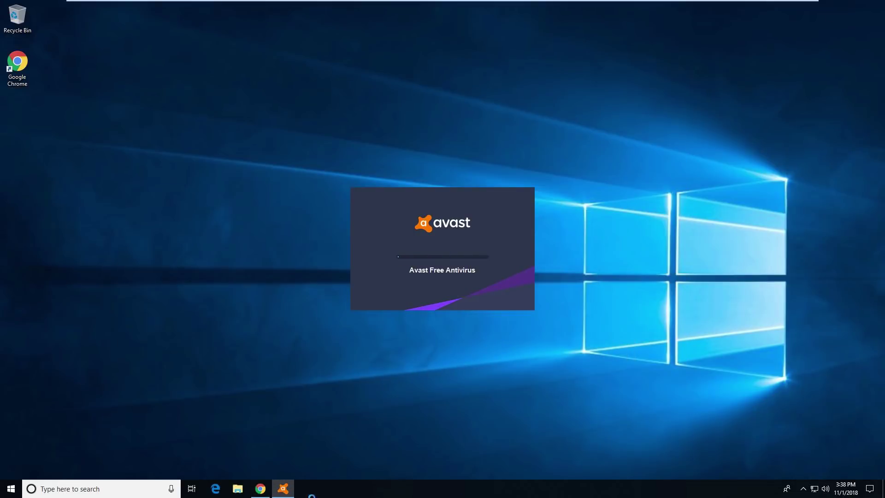
Step: Open Task Manager from the taskbar in full details view on the CPU and memory Performance graphs
right_click(375, 479)
right_click(382, 482)
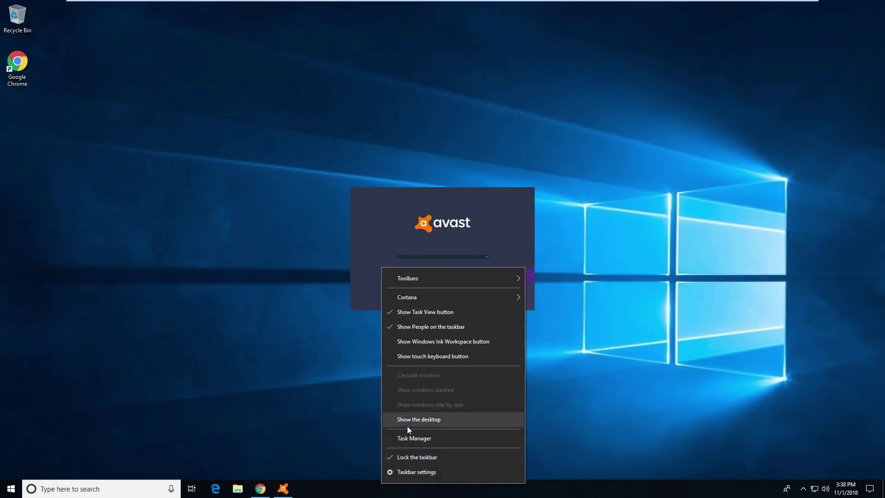
left_click(407, 426)
right_click(400, 480)
left_click(417, 436)
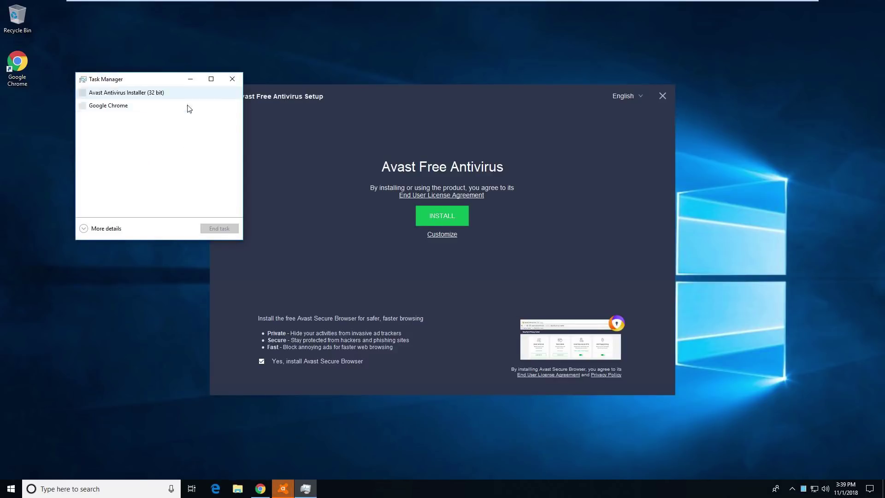
left_click(103, 229)
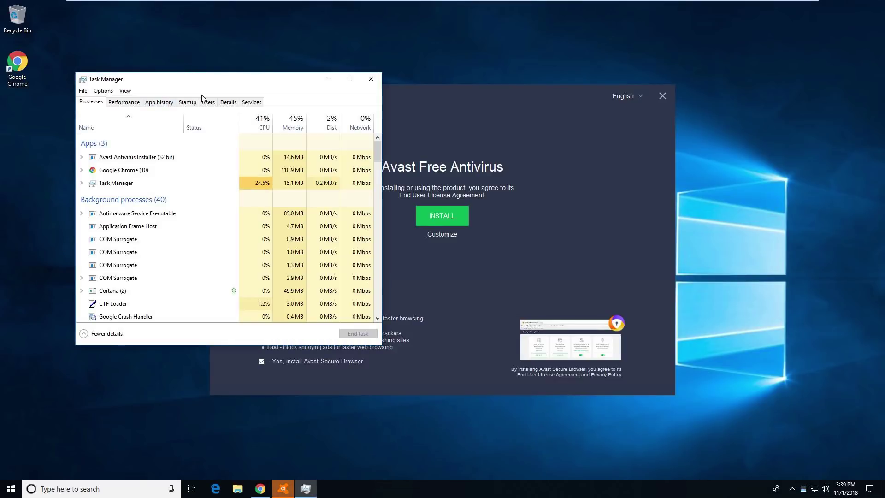
left_click(120, 103)
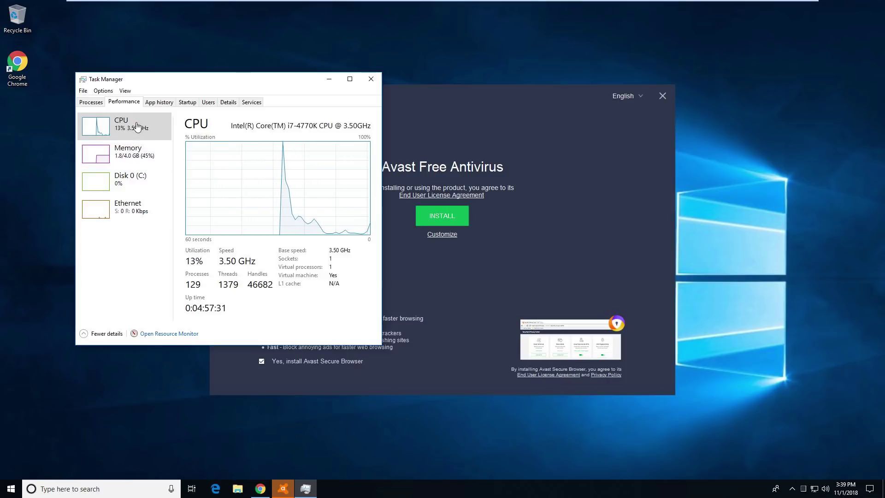
Step: Set aside Task Manager, install Avast Free Antivirus, and bring the finished setup window forward
left_click(331, 79)
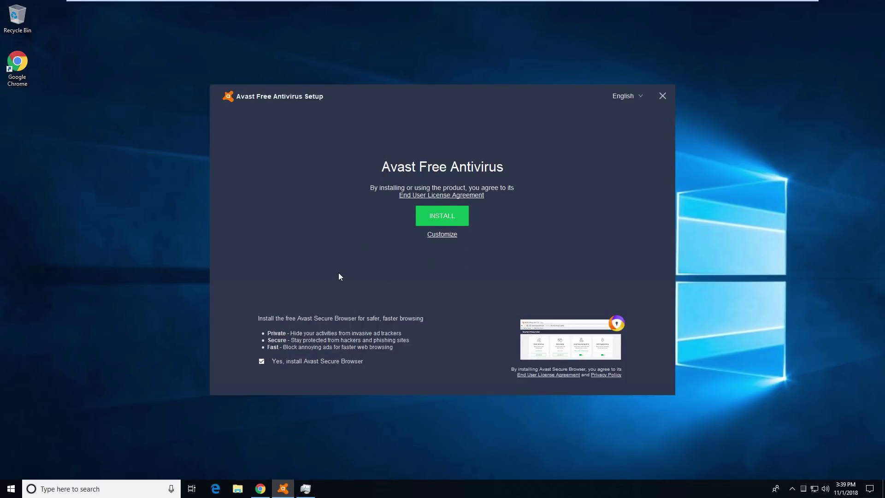
left_click(433, 224)
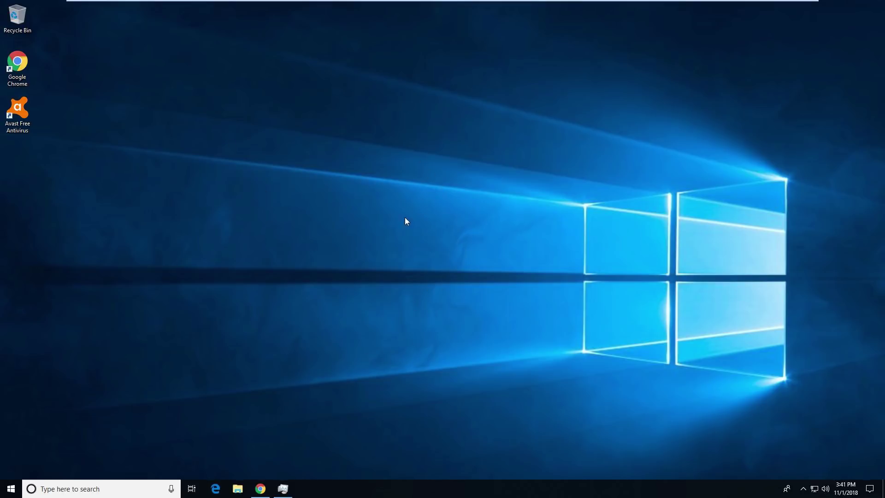
left_click(284, 491)
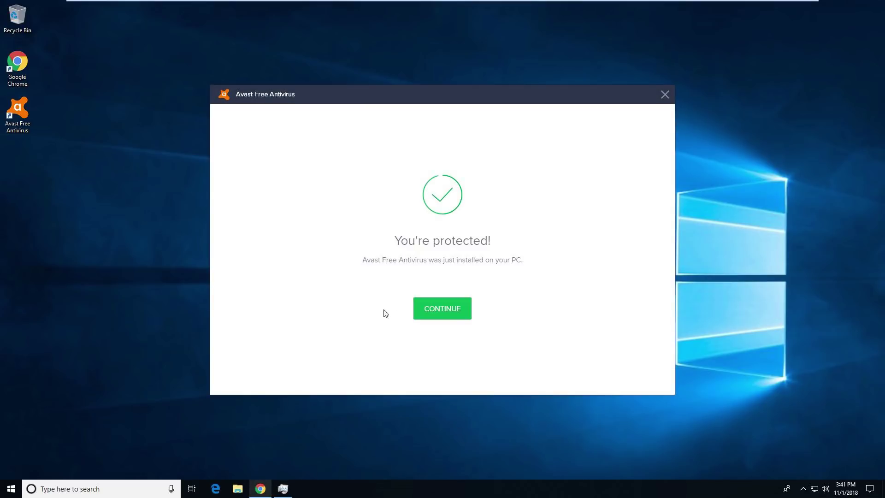
Step: Continue past the confirmation and data-sharing pages, decline Android protection, and keep the free version
left_click(441, 317)
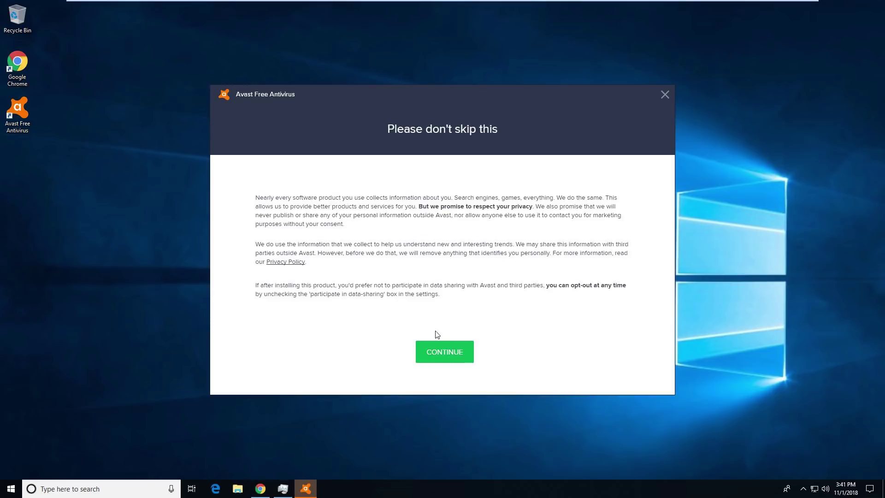
left_click(441, 353)
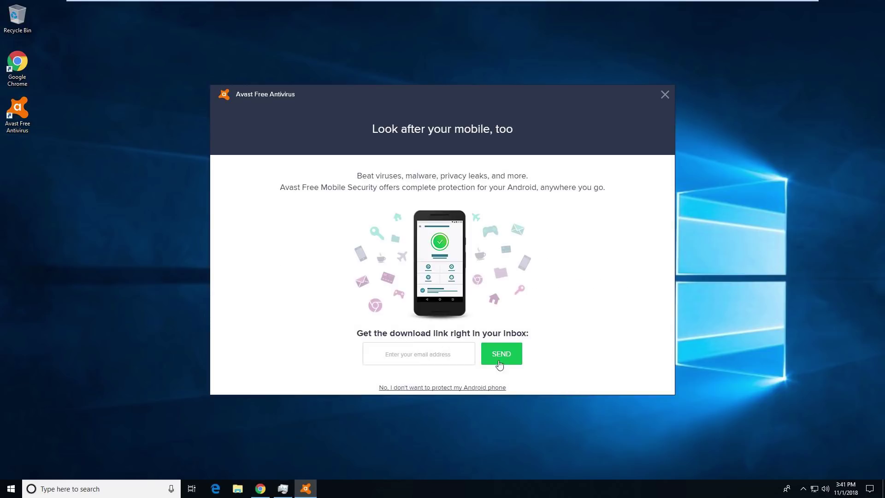
left_click(464, 391)
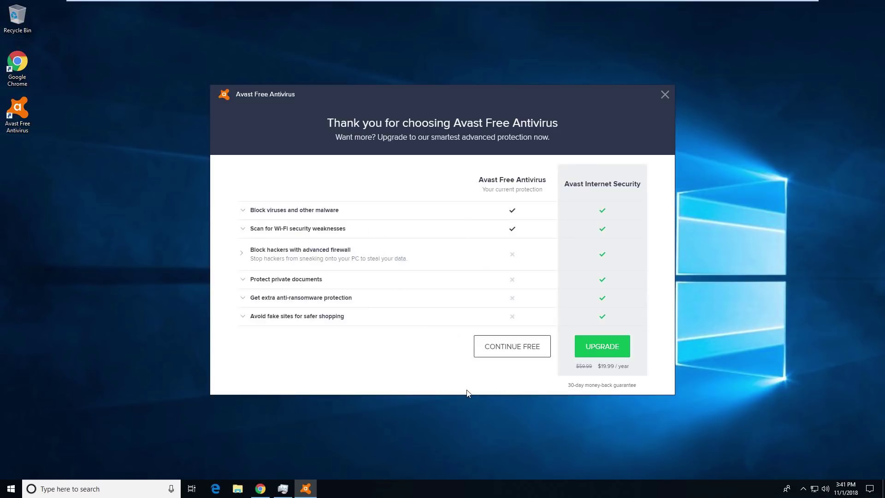
left_click(507, 352)
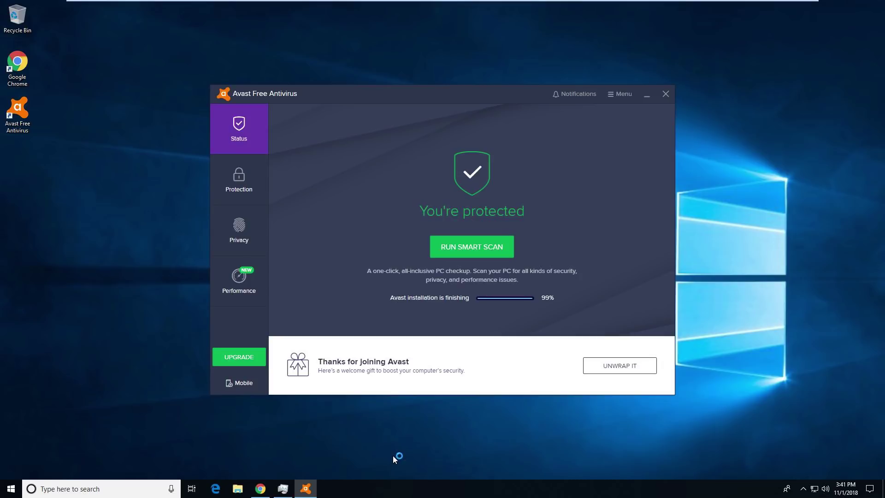
left_click(282, 490)
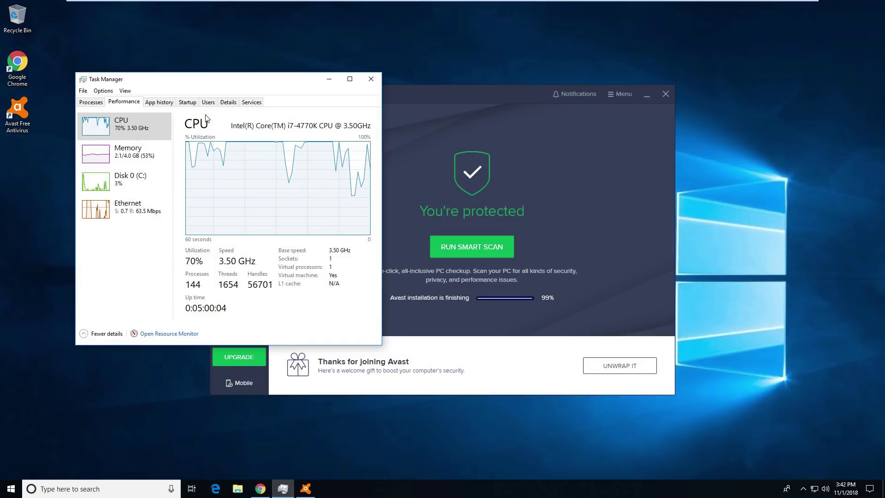
Step: Review the Details list sorted by highest CPU usage, then go back to Processes
left_click(222, 102)
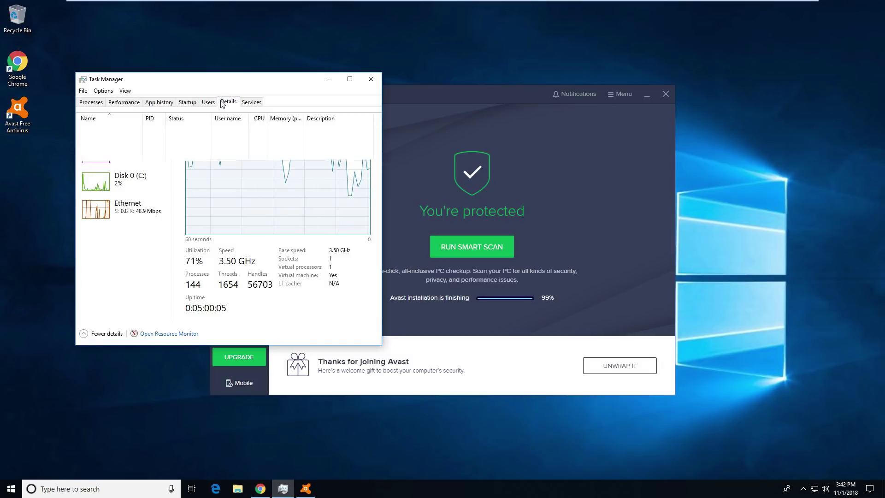
left_click(259, 118)
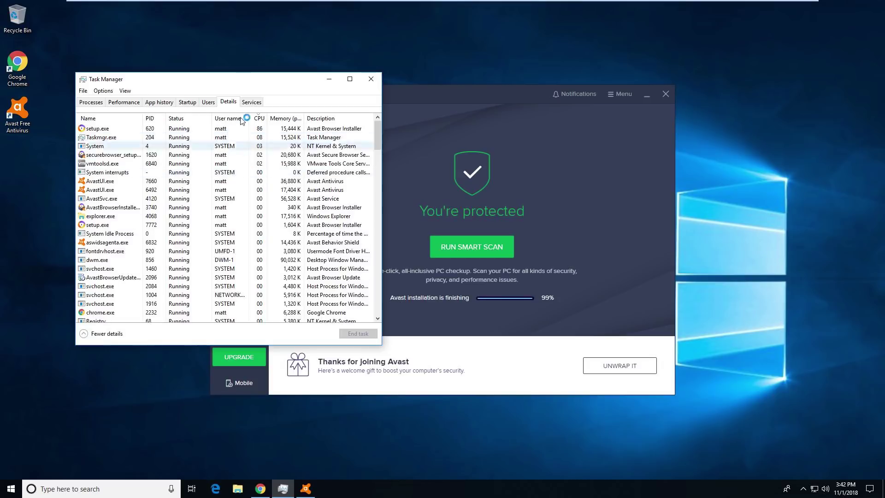
left_click(92, 102)
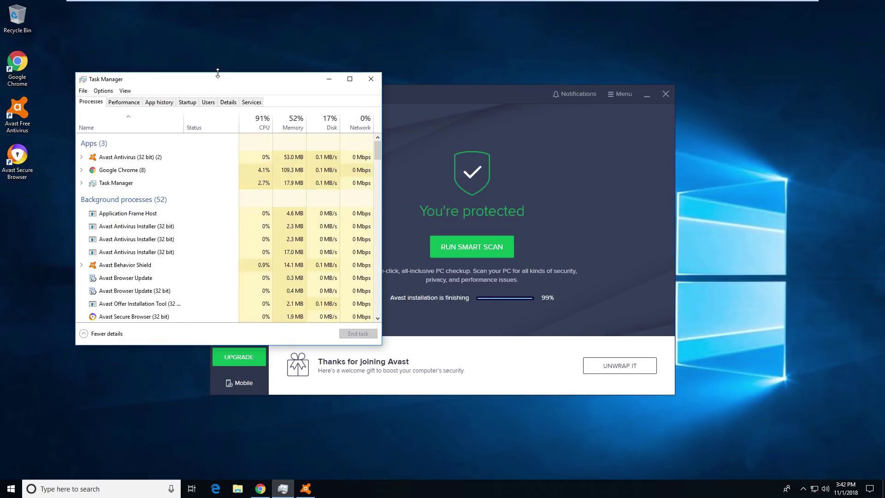
Step: Close the pop-up browser window, show the CPU Performance graph, and minimize Avast
left_click(370, 79)
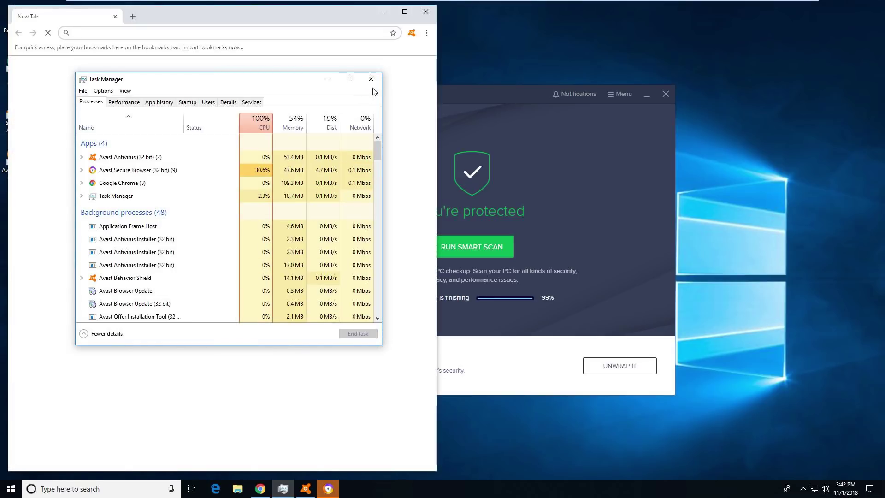
left_click(426, 11)
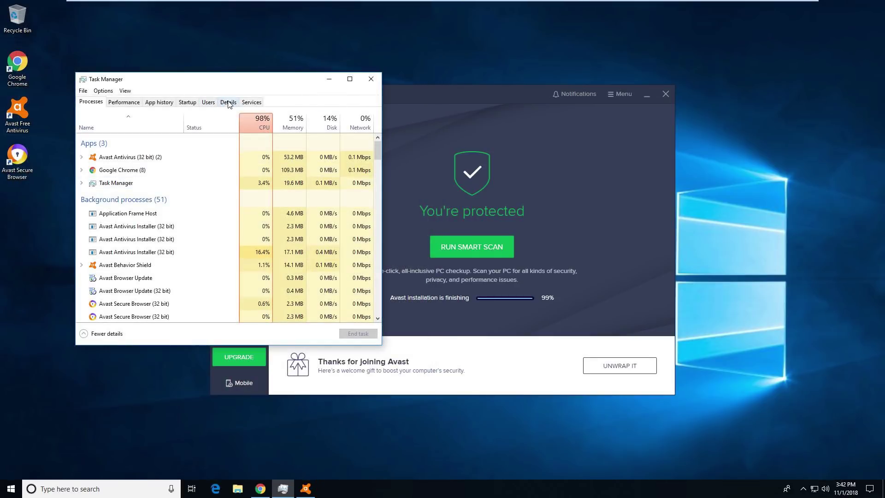
left_click(115, 103)
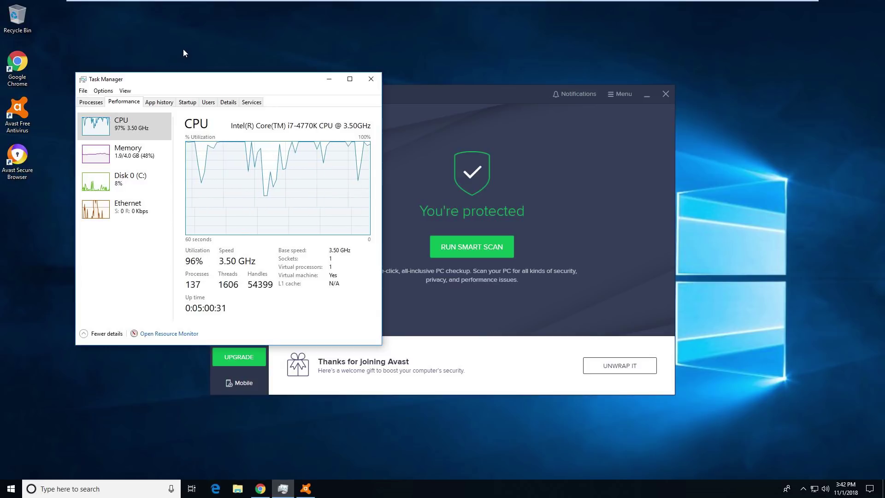
left_click(648, 99)
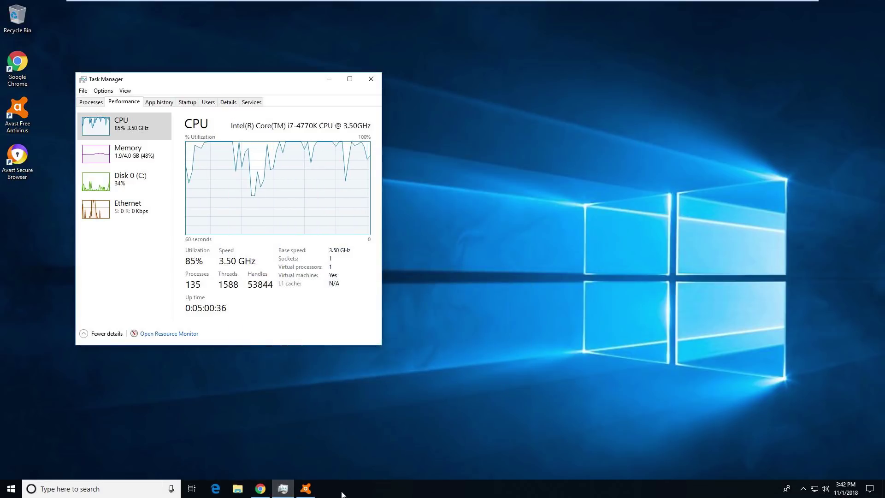
Step: Close the Avast Free Antivirus window and move Task Manager to the centre of the screen
left_click(305, 489)
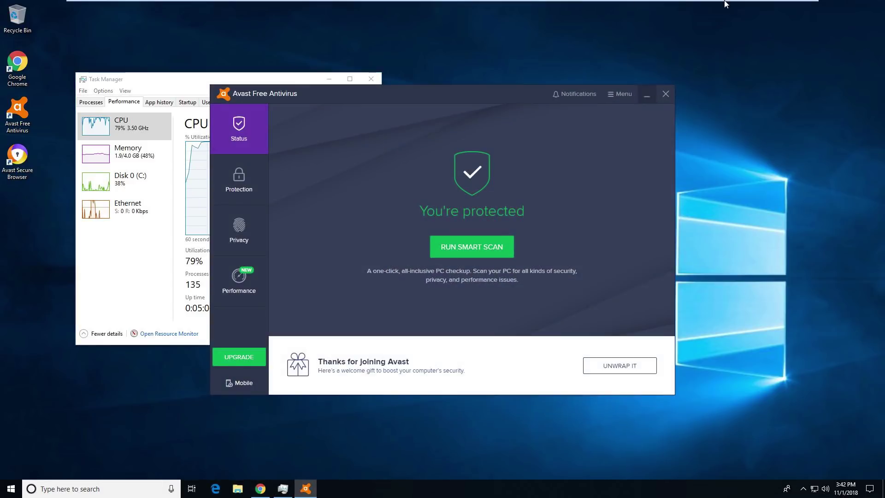
left_click(665, 92)
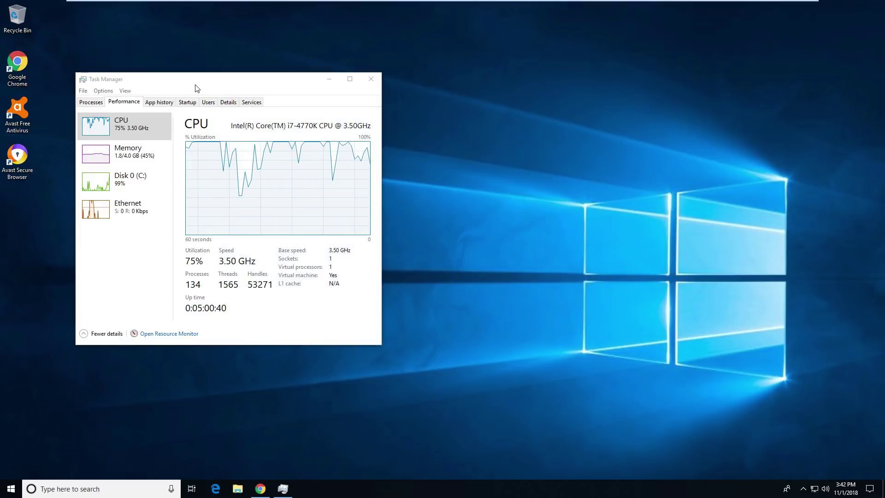
left_click_drag(194, 87, 443, 114)
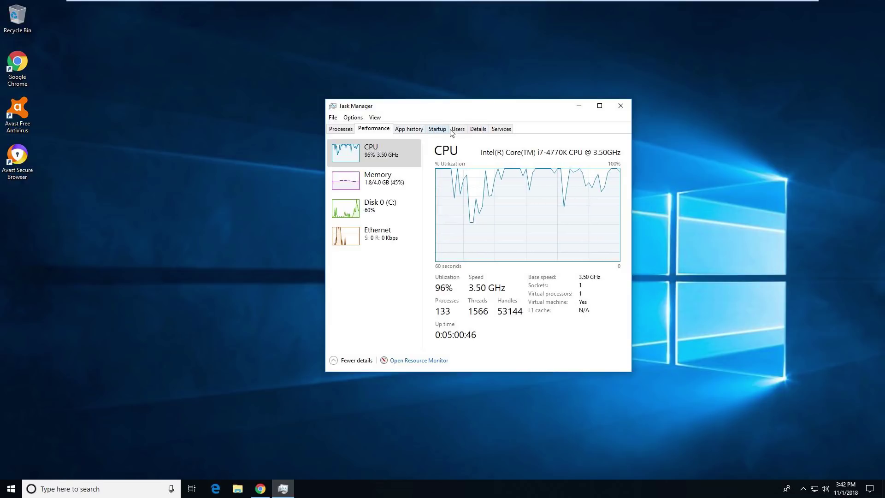
Step: Sort Details by description and inspect AvastUI, aswidsagenta, both Avast Browser Update processes and AvastSvc
left_click(478, 131)
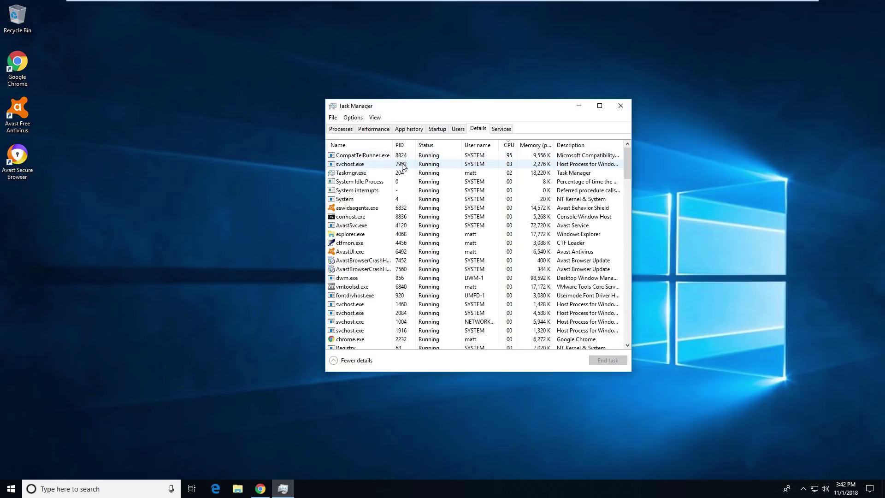
left_click(373, 129)
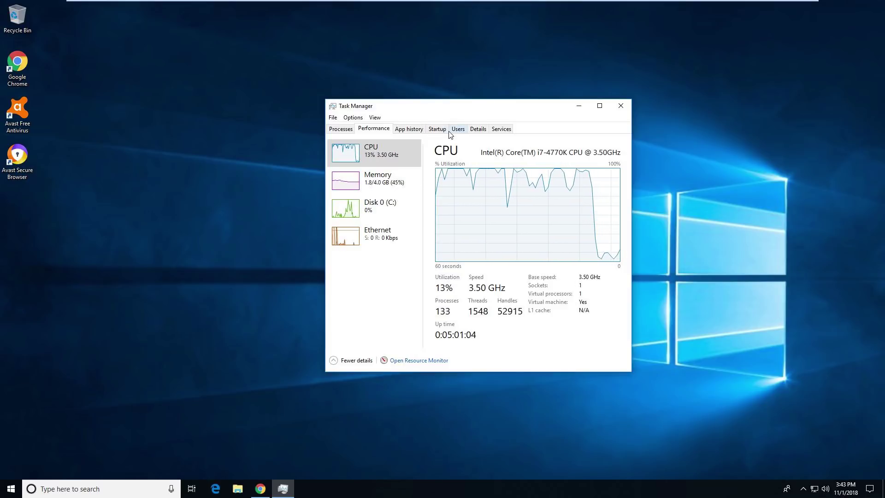
left_click(482, 130)
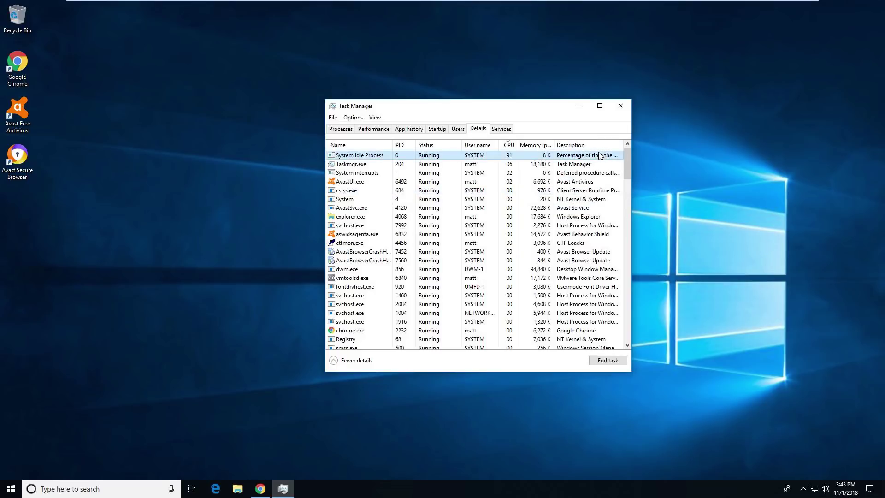
left_click(585, 146)
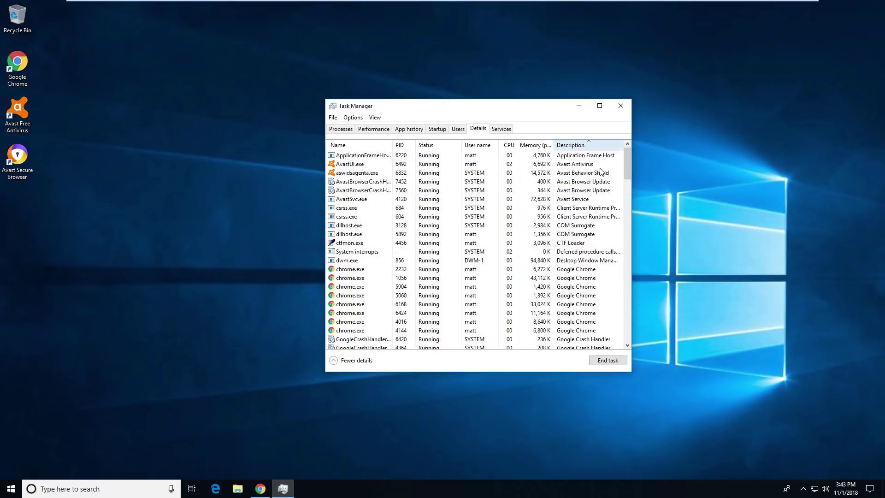
left_click(563, 164)
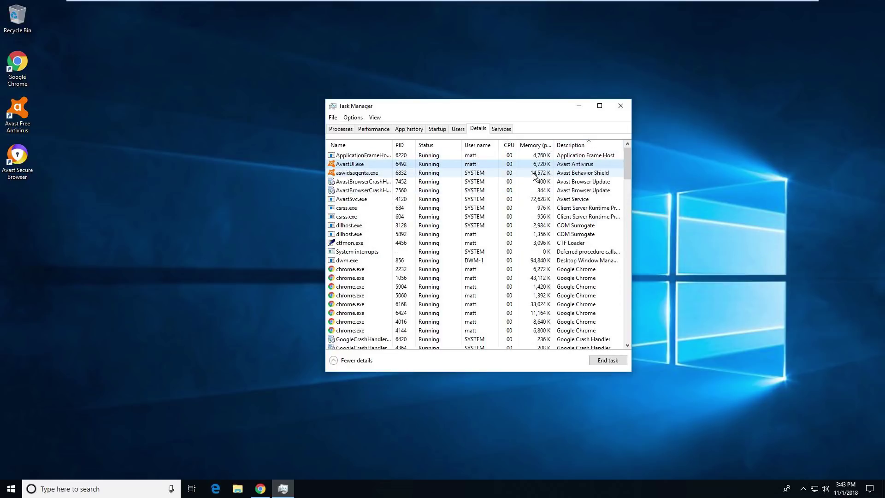
left_click(532, 173)
left_click(544, 181)
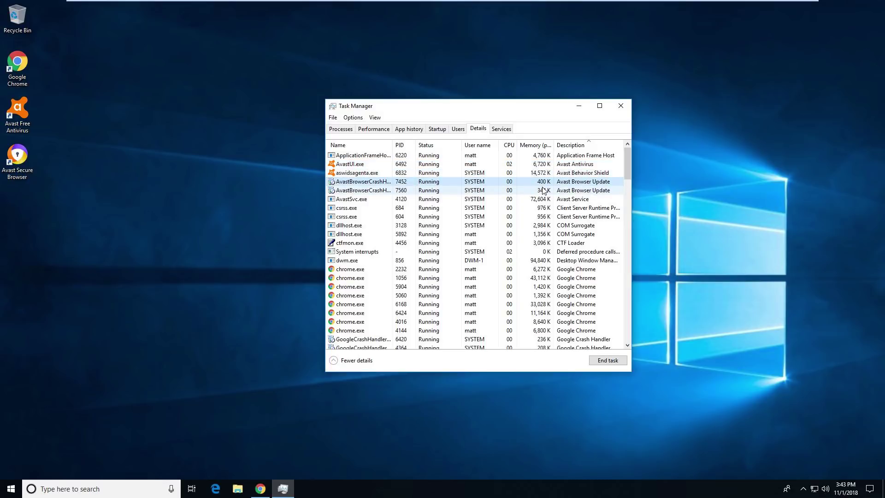
left_click(542, 190)
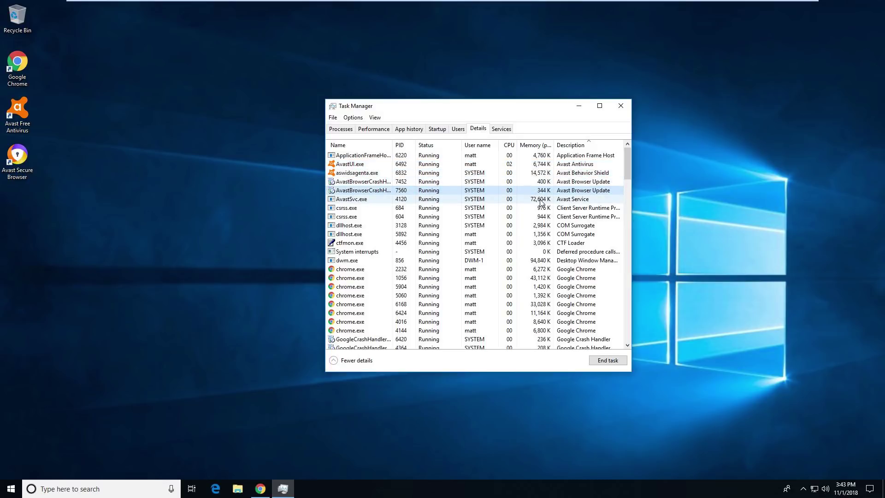
left_click(542, 199)
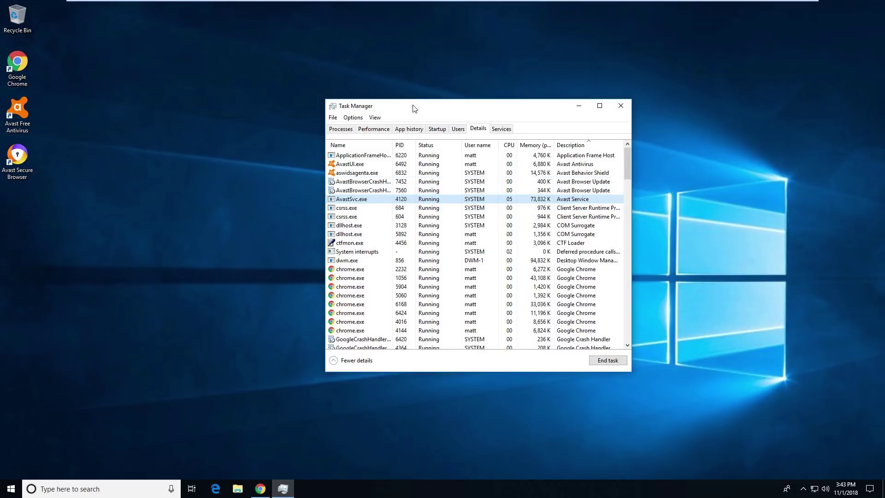
left_click(370, 130)
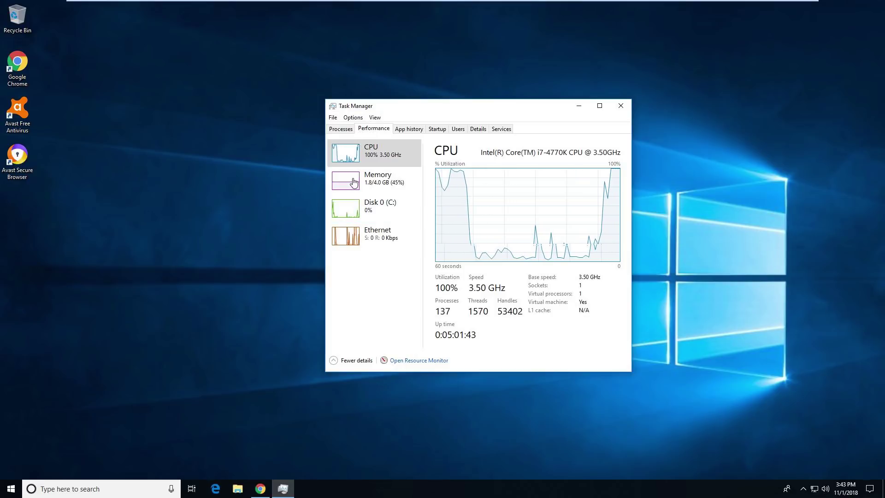
Step: Check the Startup apps, return to the Details list, and exit the VM's full-screen mode
left_click(439, 129)
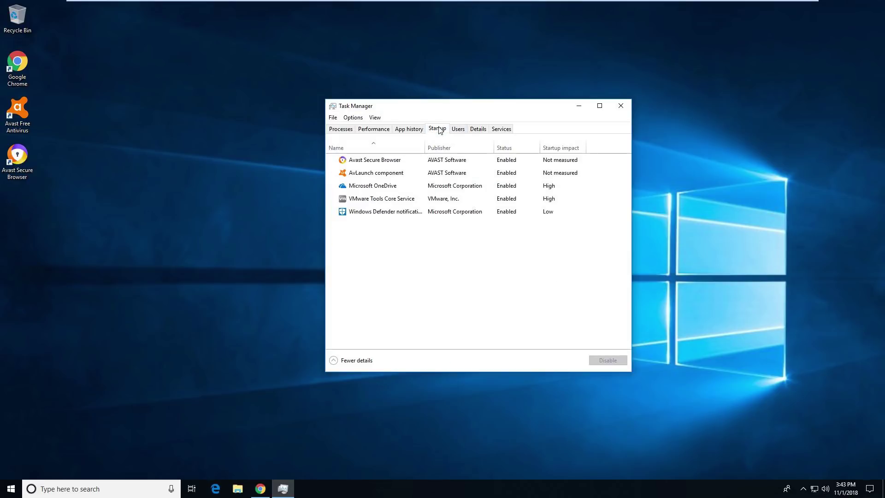
left_click(386, 132)
left_click(477, 130)
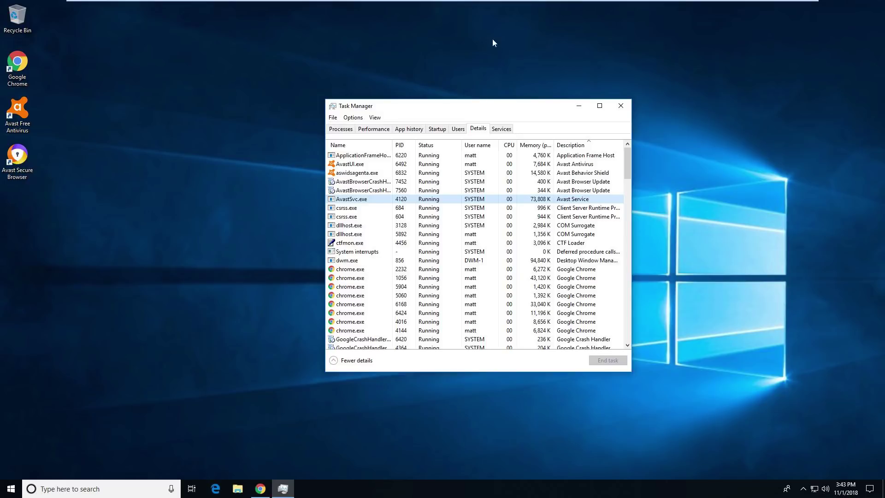
mouse_move(459, 2)
left_click(796, 6)
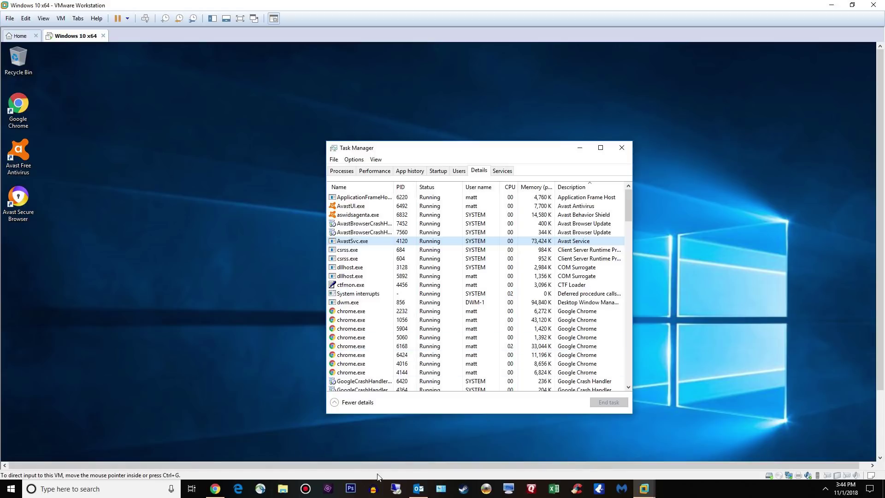
Step: Open Bandicam from the tray, pause the recording, then hide it behind Task Manager's CPU graph
left_click(825, 488)
left_click(773, 346)
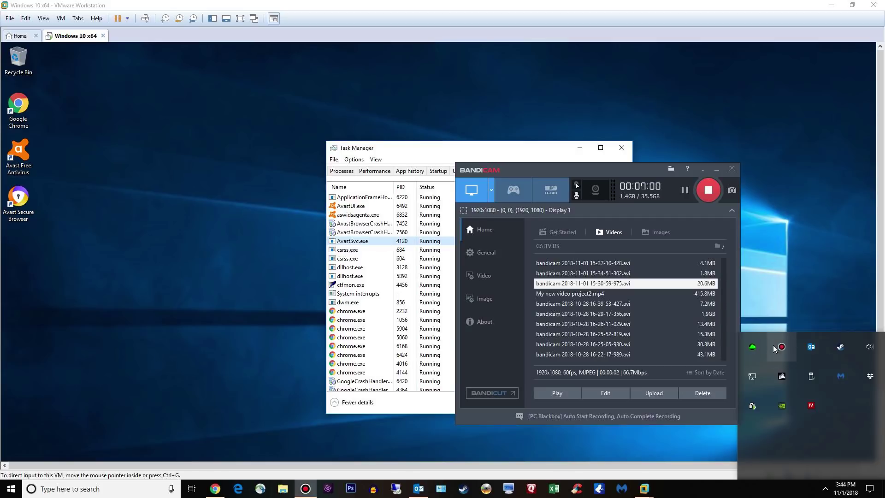
left_click(685, 193)
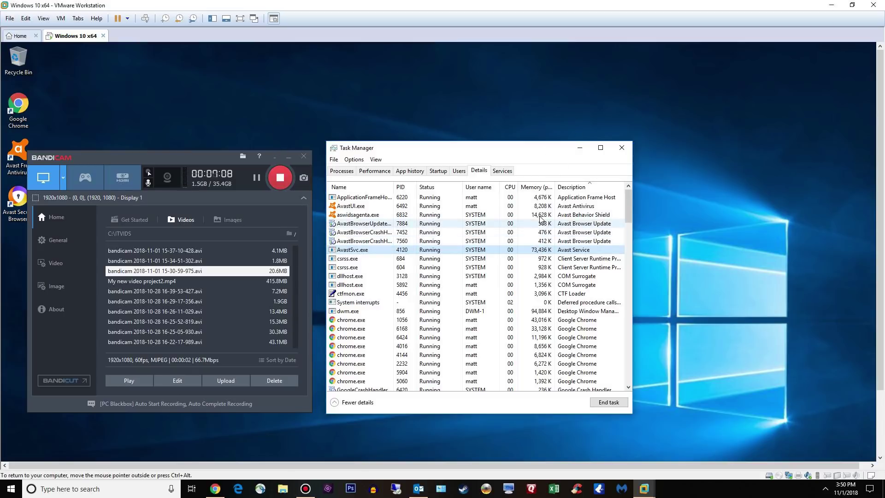
left_click(367, 174)
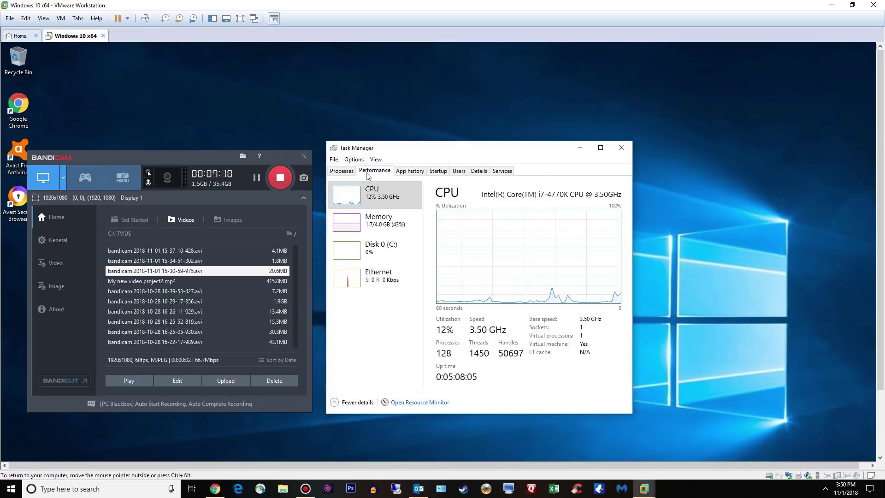
left_click(278, 157)
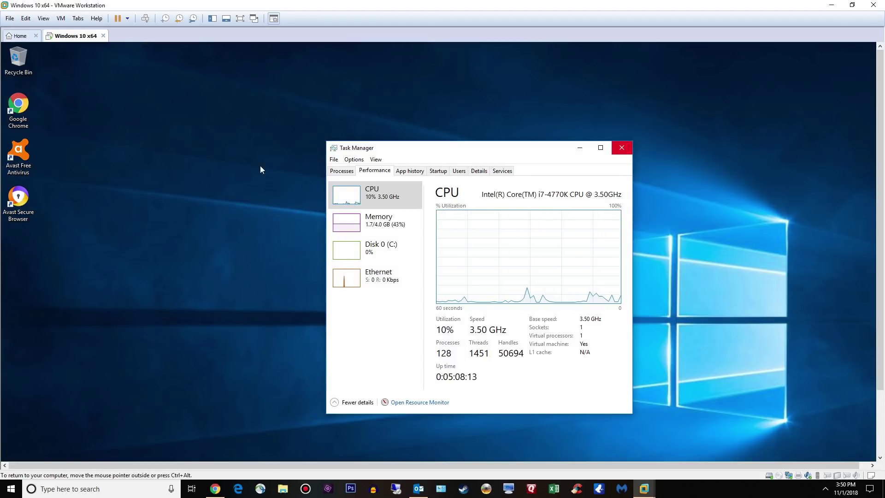
Step: Launch Avast from its desktop icon, place Task Manager beside it, and run a Smart Scan
left_click(25, 158)
double_click(26, 158)
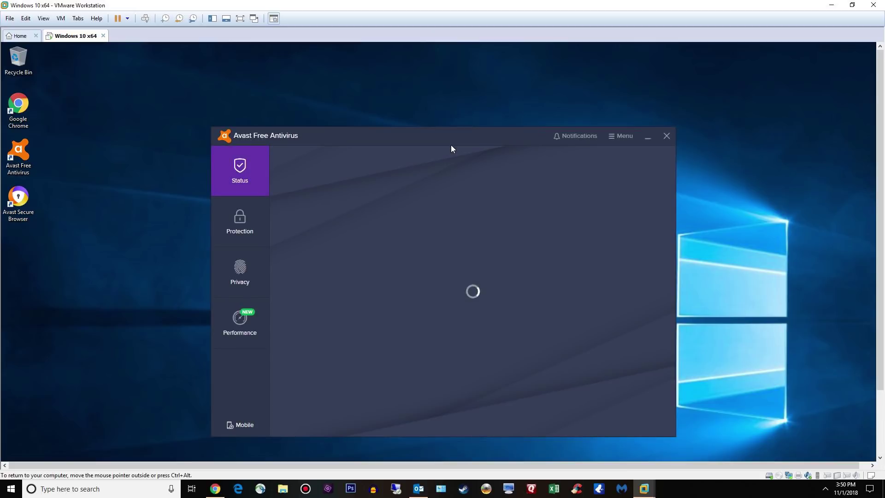
left_click_drag(451, 145, 319, 109)
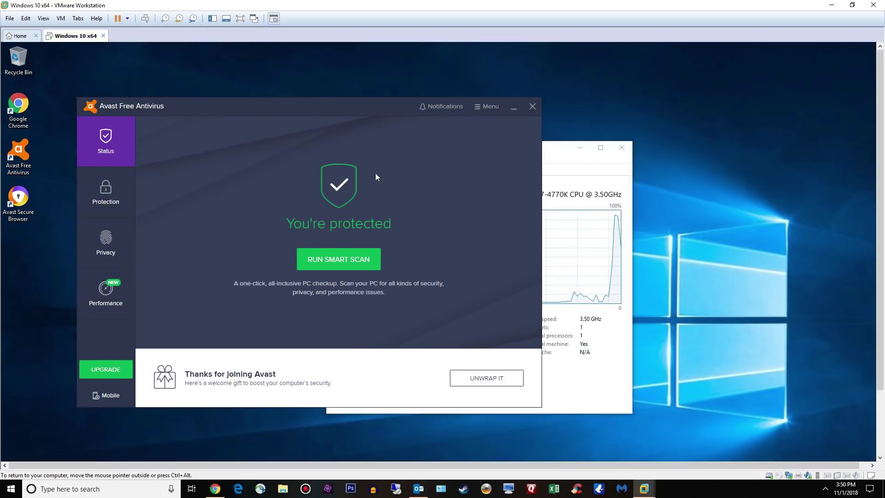
left_click(566, 163)
left_click_drag(421, 151, 657, 134)
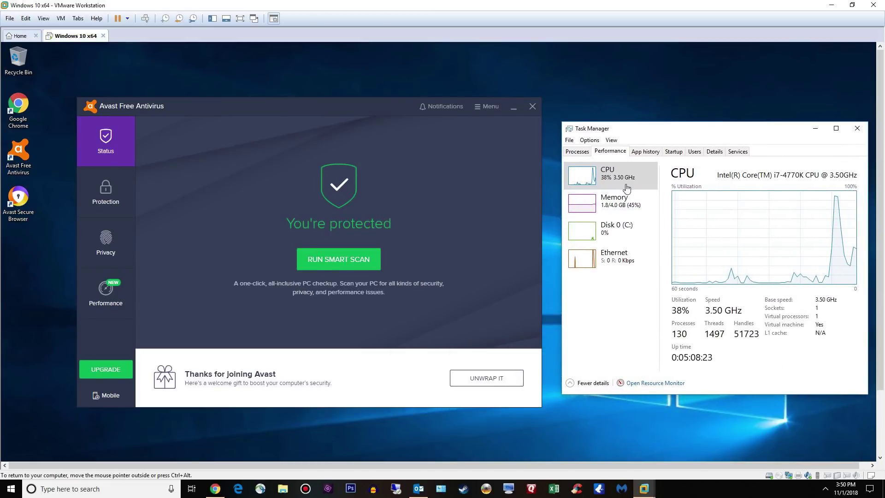
left_click(338, 265)
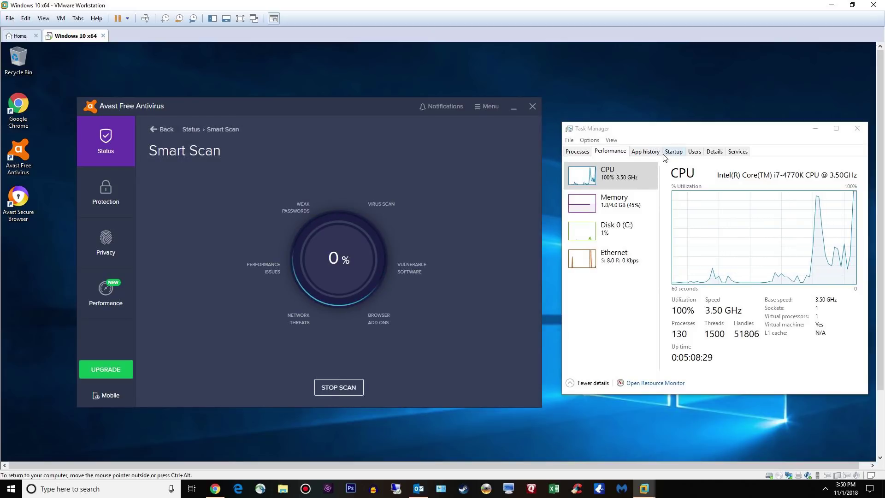
left_click(714, 152)
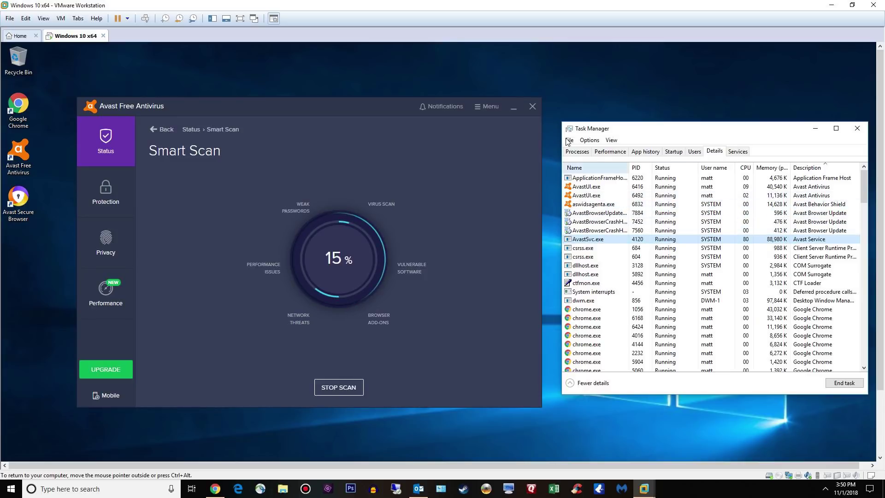
Step: Watch the scan in Task Manager's Performance graphs, then return to the Details process list
left_click(606, 153)
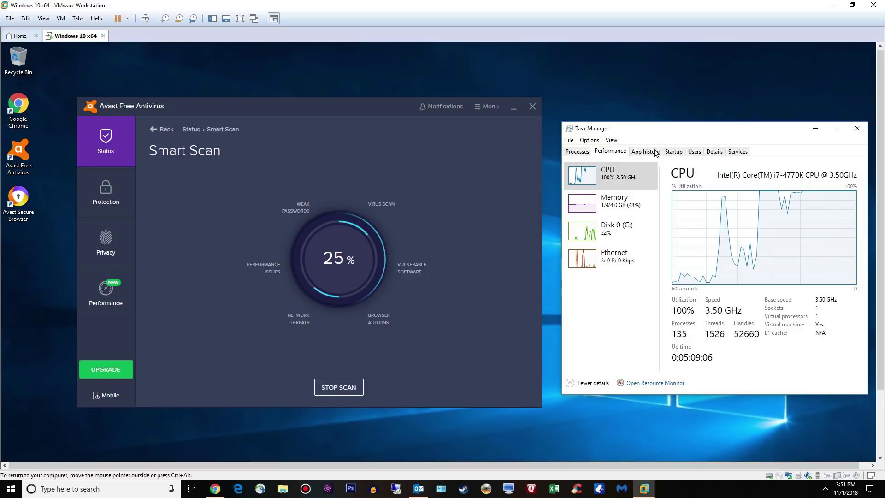
left_click(712, 153)
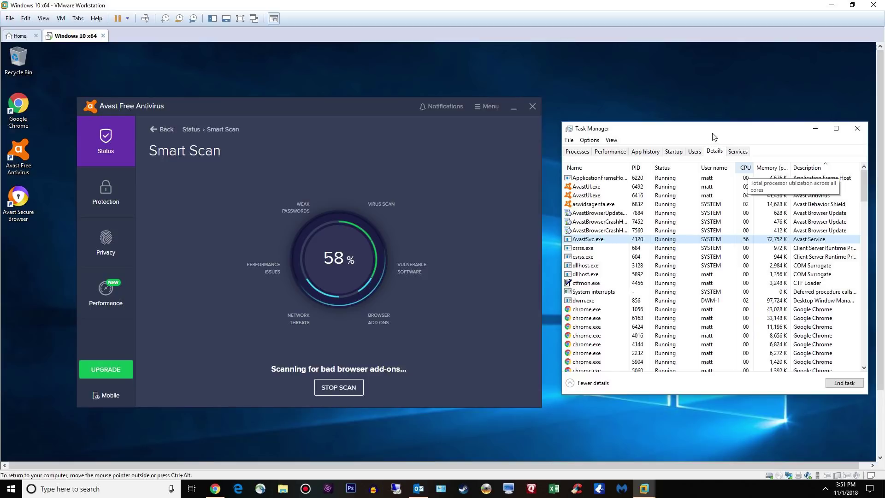
mouse_move(712, 136)
left_mouse_down()
mouse_move(620, 137)
mouse_move(732, 132)
mouse_move(720, 123)
left_mouse_up()
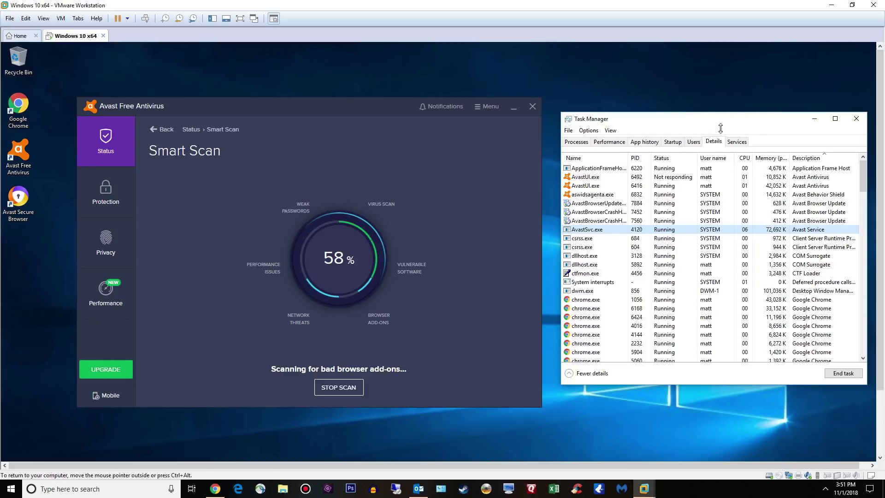
Step: Sort Task Manager's Details by CPU usage, checking the Performance graphs until the scan completes
left_click_drag(720, 128, 595, 134)
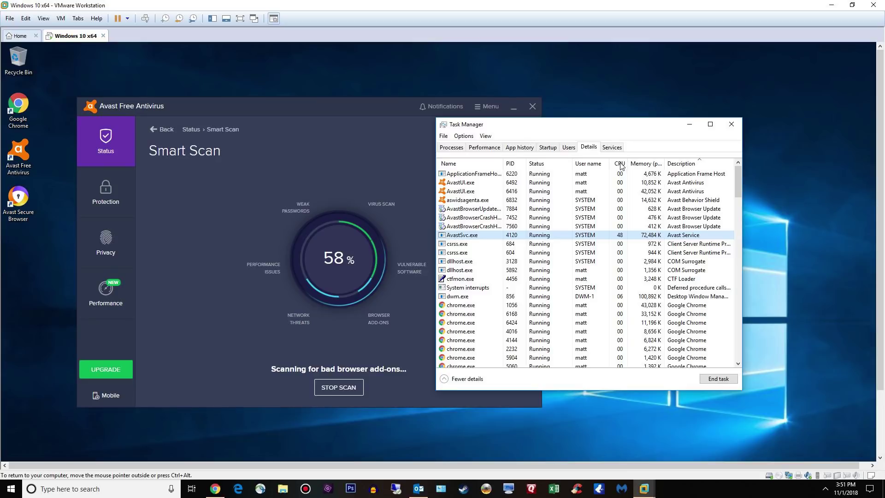
left_click_drag(621, 165, 747, 147)
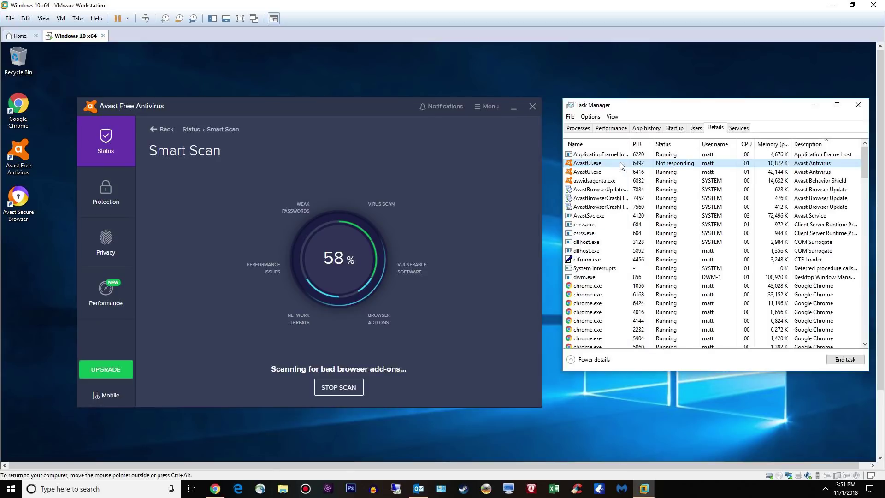
left_click(744, 148)
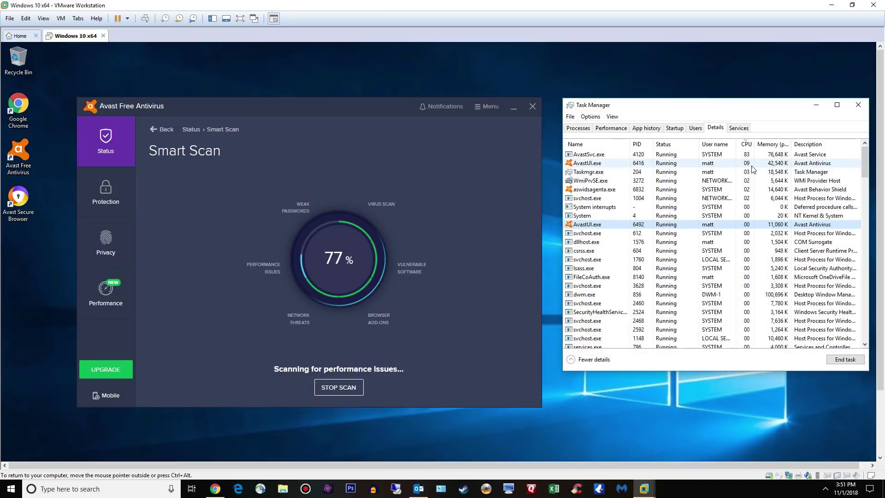
left_click(613, 129)
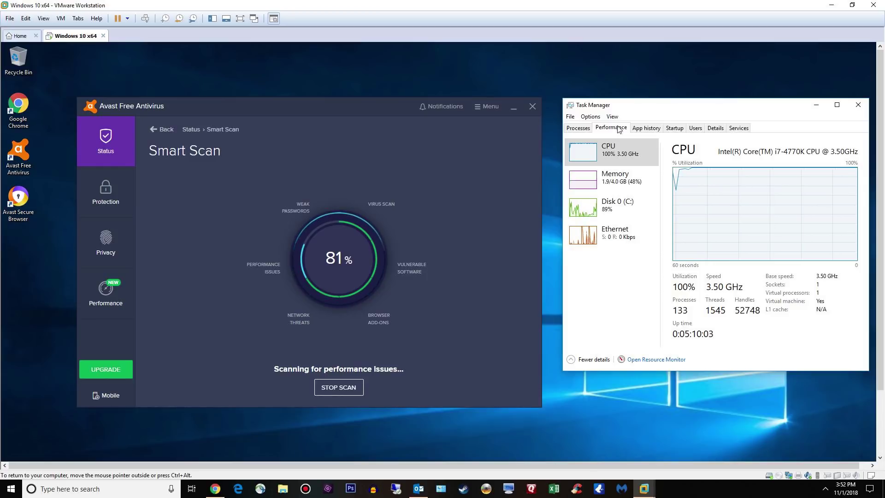
left_click(715, 130)
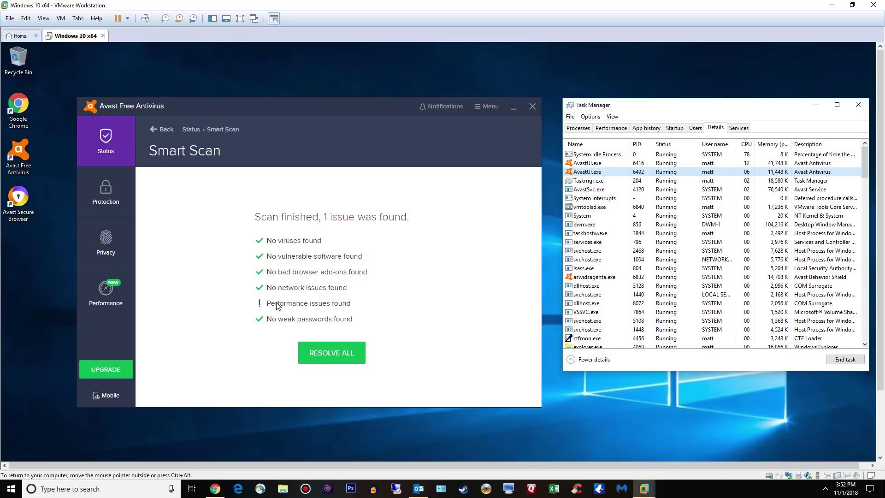
Step: Close the Avast window showing the Smart Scan results
left_click(281, 286)
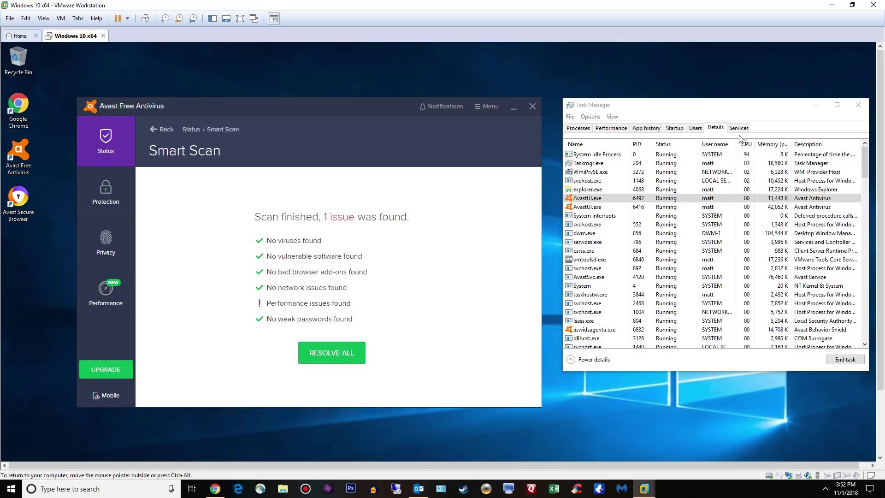
left_click(532, 106)
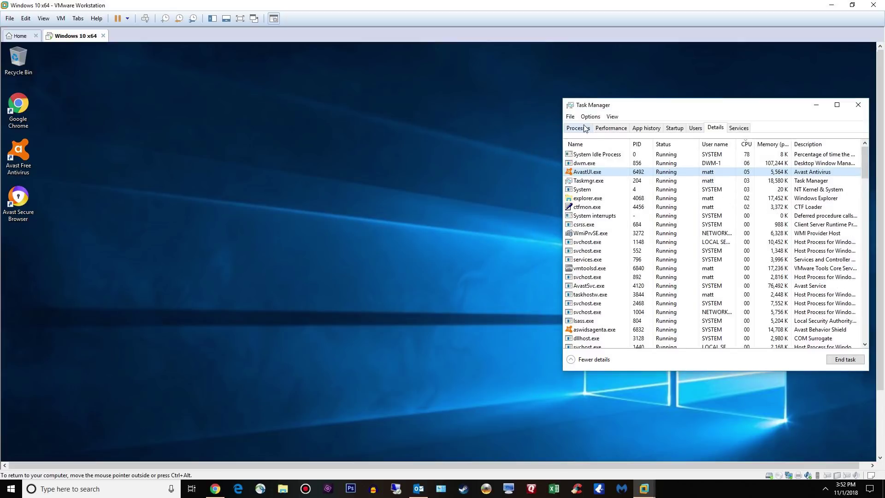
Step: Sort the Details list by Memory, smallest first, and return to the top of the list
left_click(778, 145)
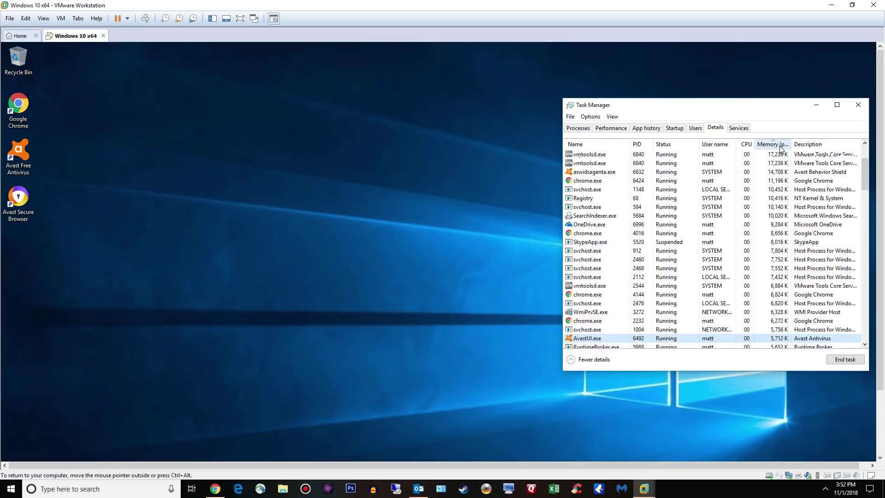
scroll(789, 209, "down", 7)
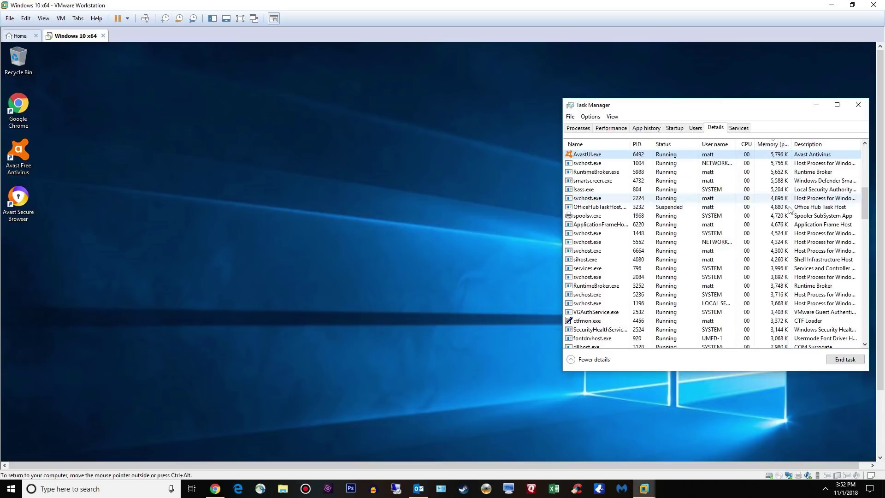
scroll(790, 210, "up", 7)
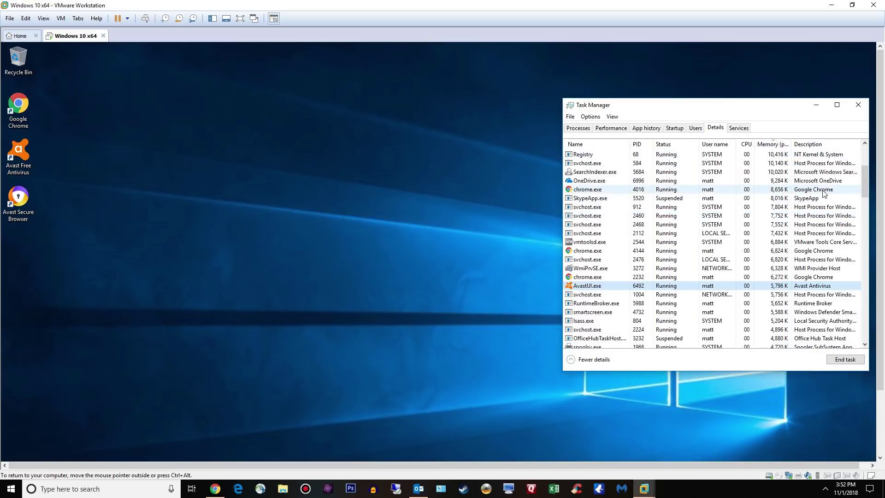
left_click(778, 145)
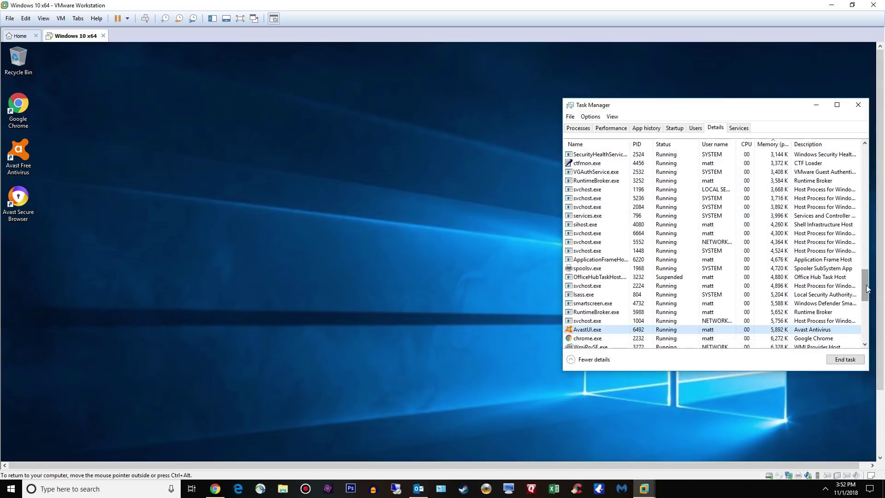
left_click_drag(867, 289, 838, 104)
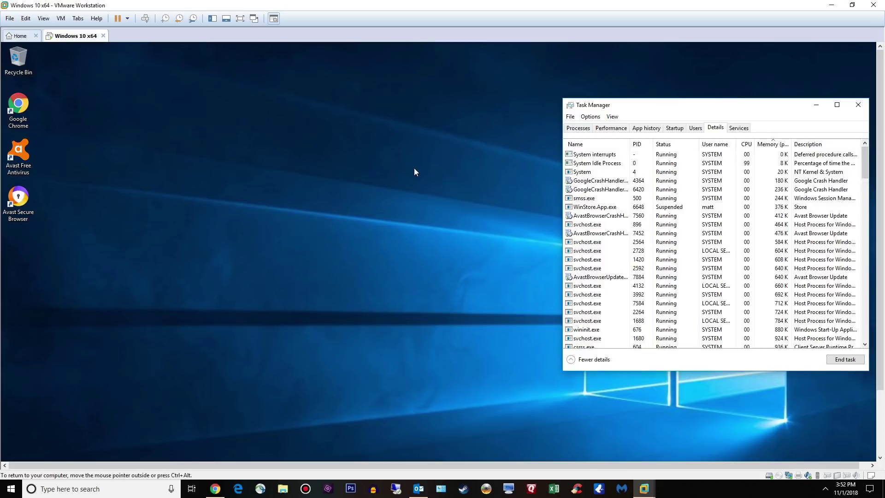
Step: Close Task Manager
left_click(853, 104)
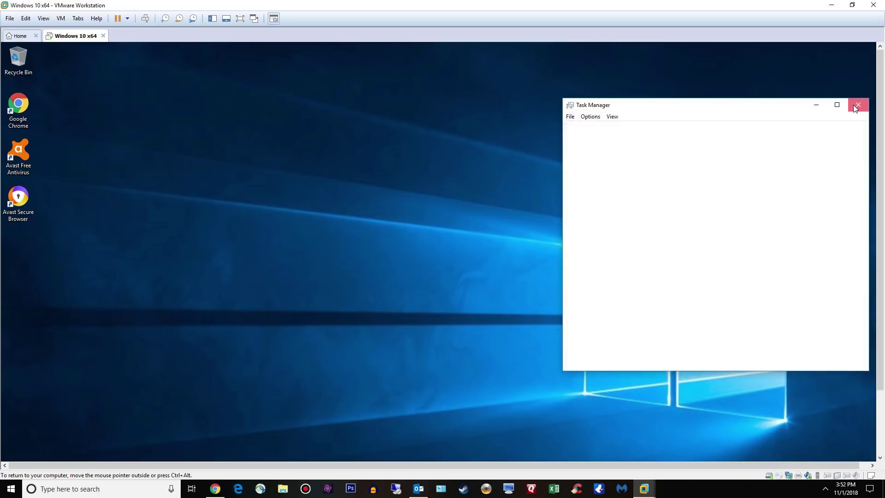